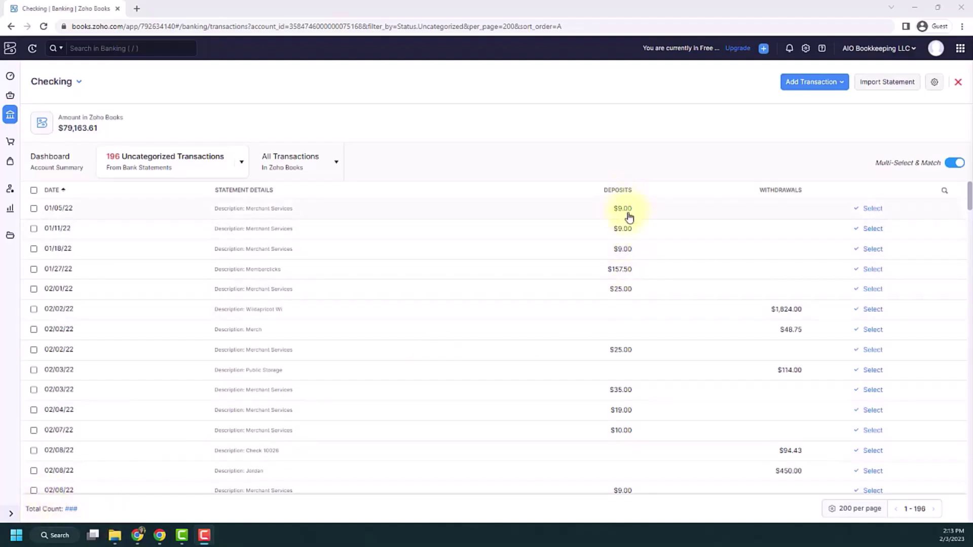
Categorize the 01/05/22 $9.00 Merchant Services deposit as Sales Without Invoices to the Sales account.
scroll(645, 309, down, 3)
scroll(635, 338, down, 4)
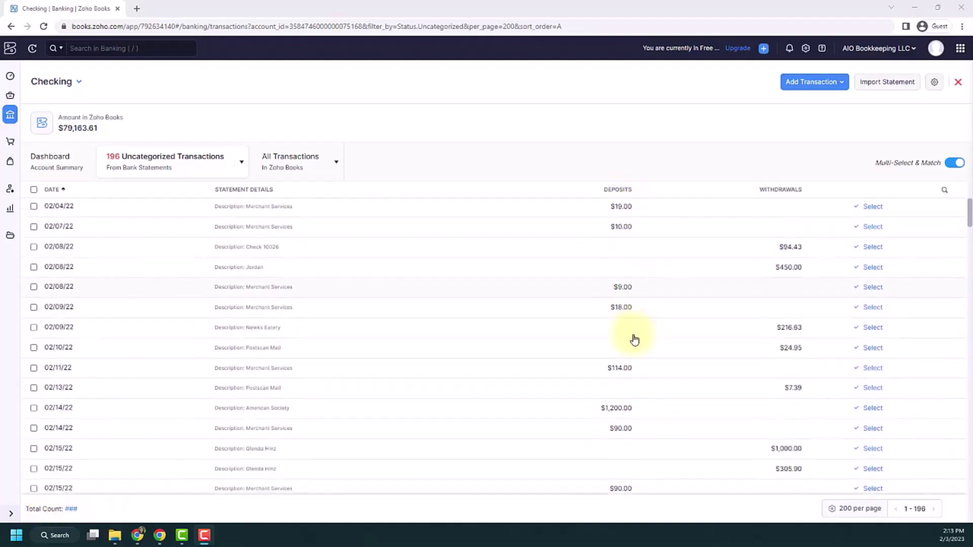
scroll(634, 335, up, 7)
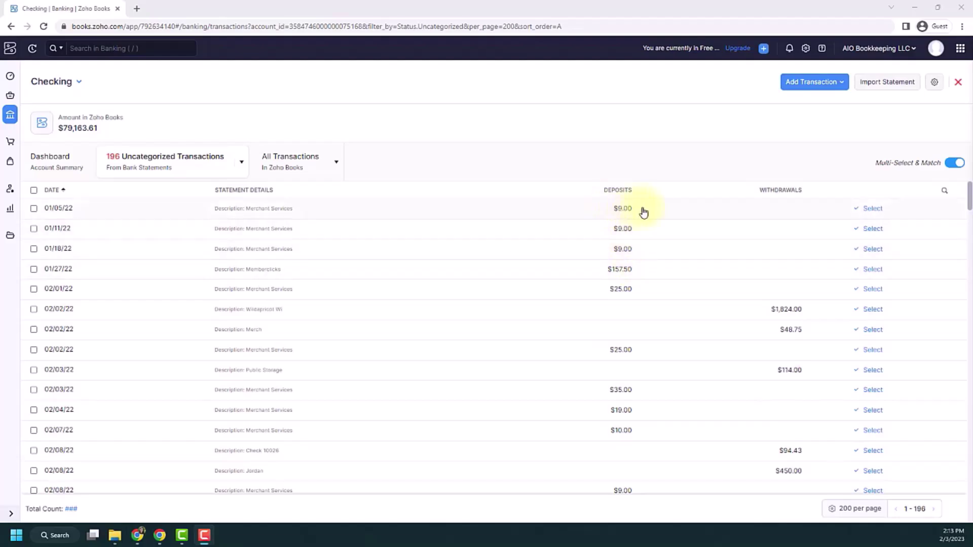
click(670, 209)
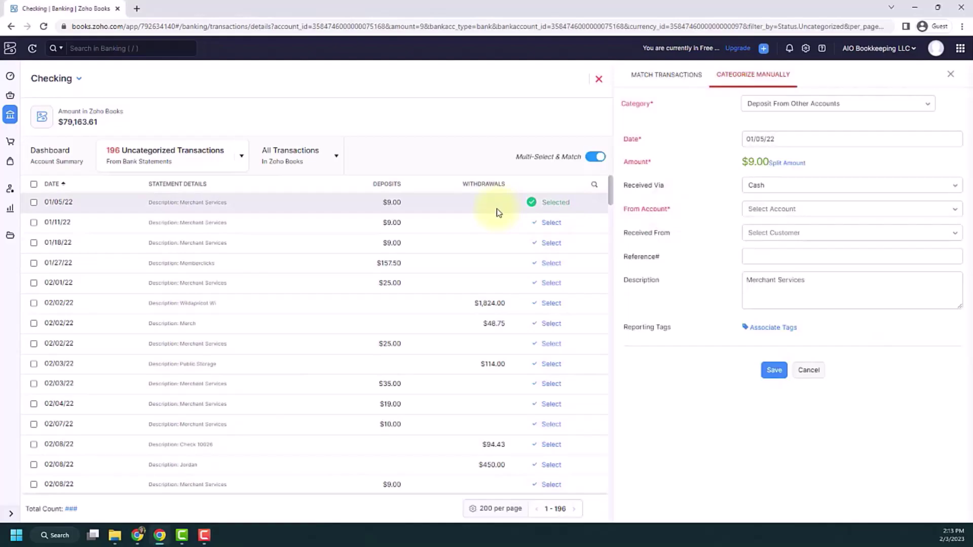
click(794, 104)
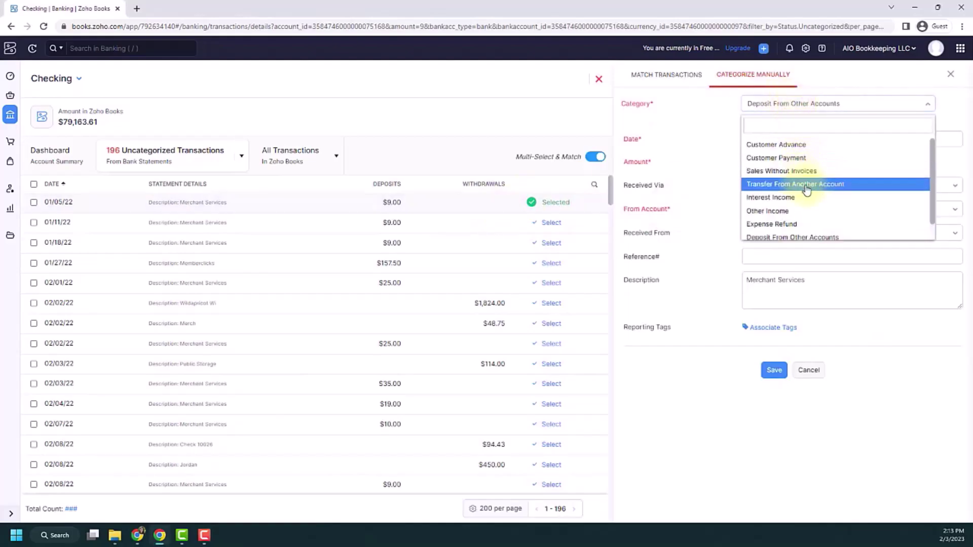
click(795, 170)
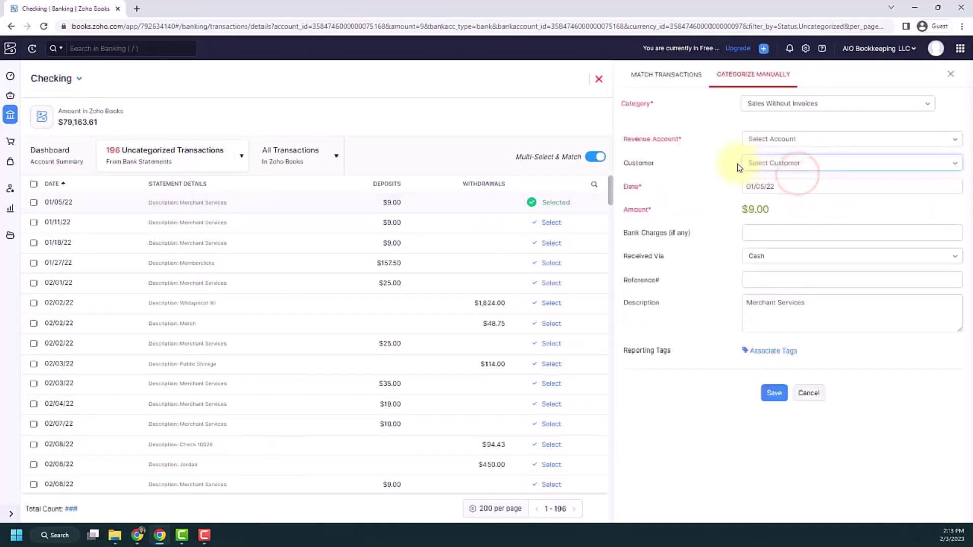
click(786, 140)
click(770, 262)
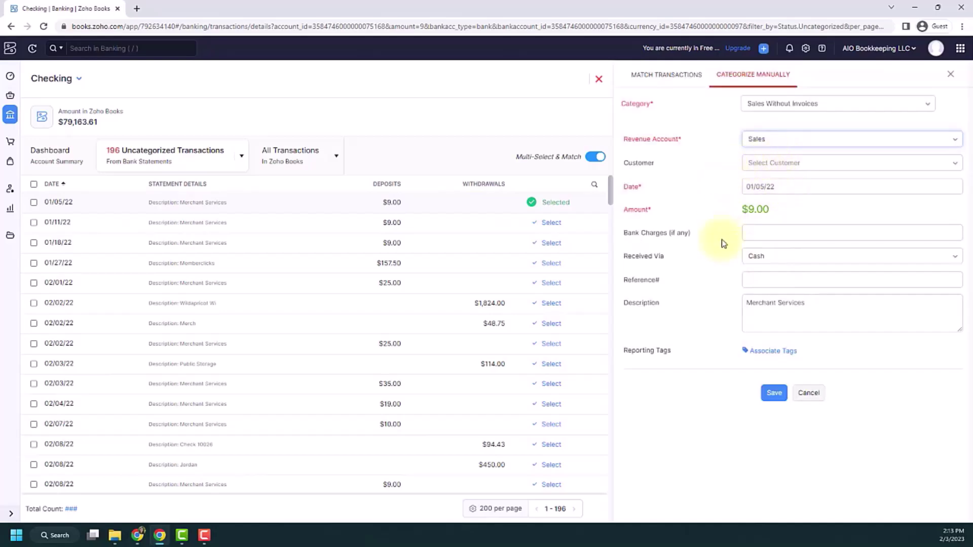
click(774, 393)
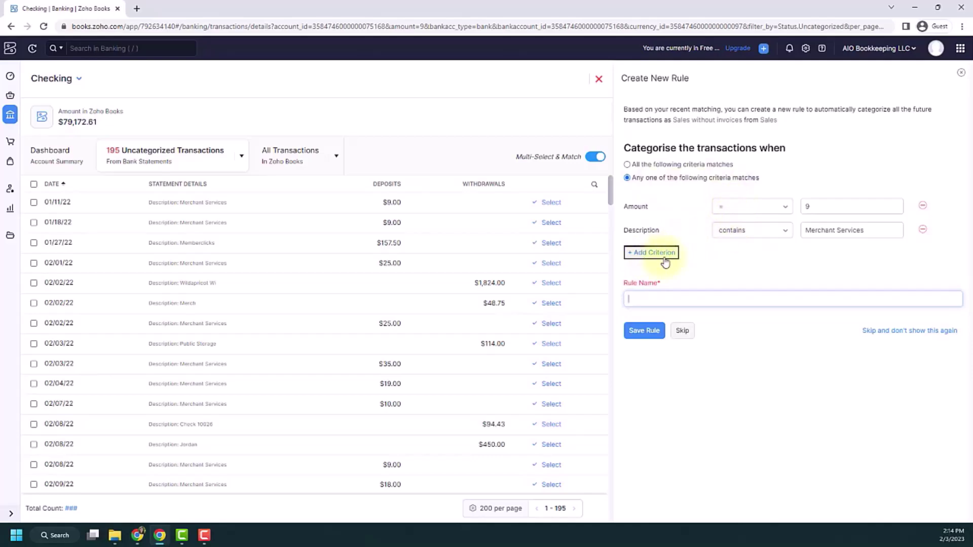
Save the proposed rule as 'Recurring revenue transactions', requiring both amount 9 and Merchant Services criteria.
click(628, 166)
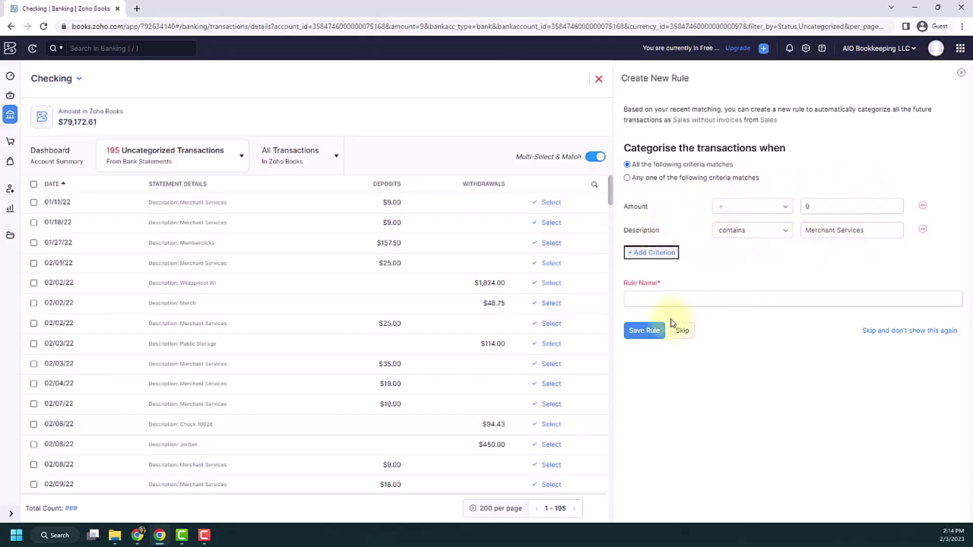
click(674, 298)
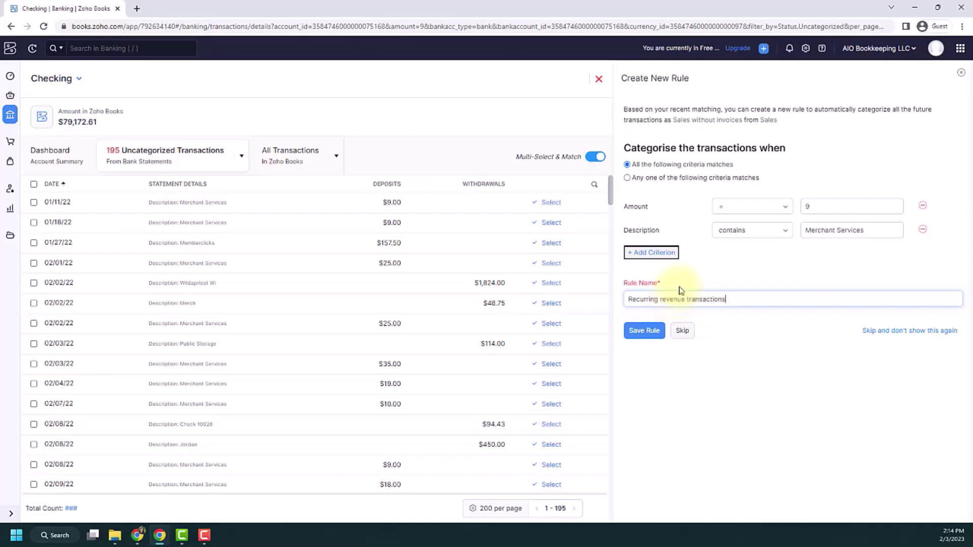
click(645, 332)
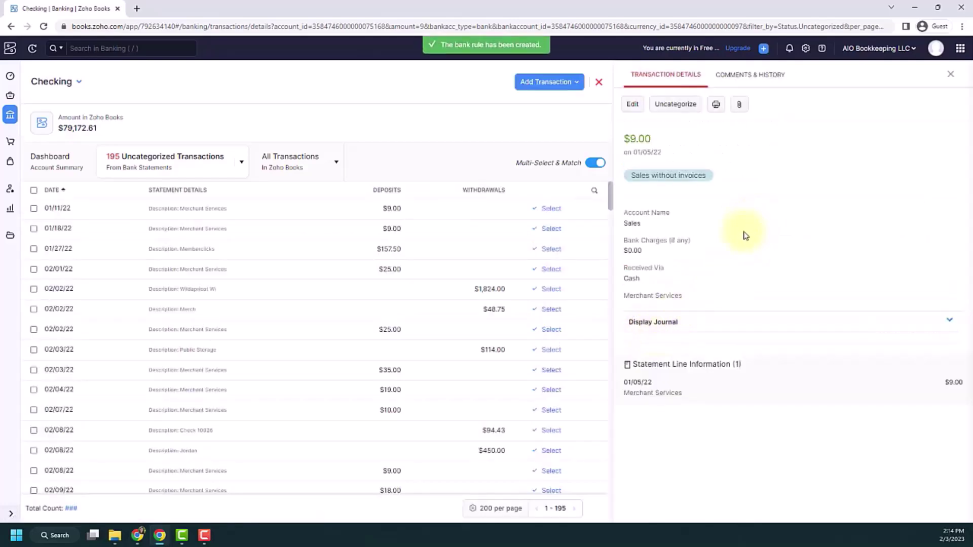
Check that the 01/11/22 deposit's form is rule-filled, then close it without saving.
click(951, 77)
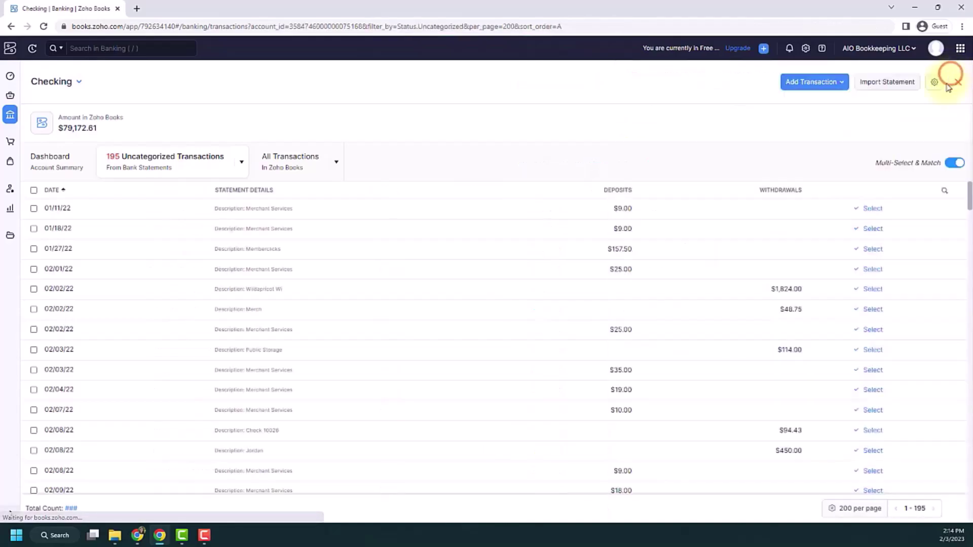
click(669, 213)
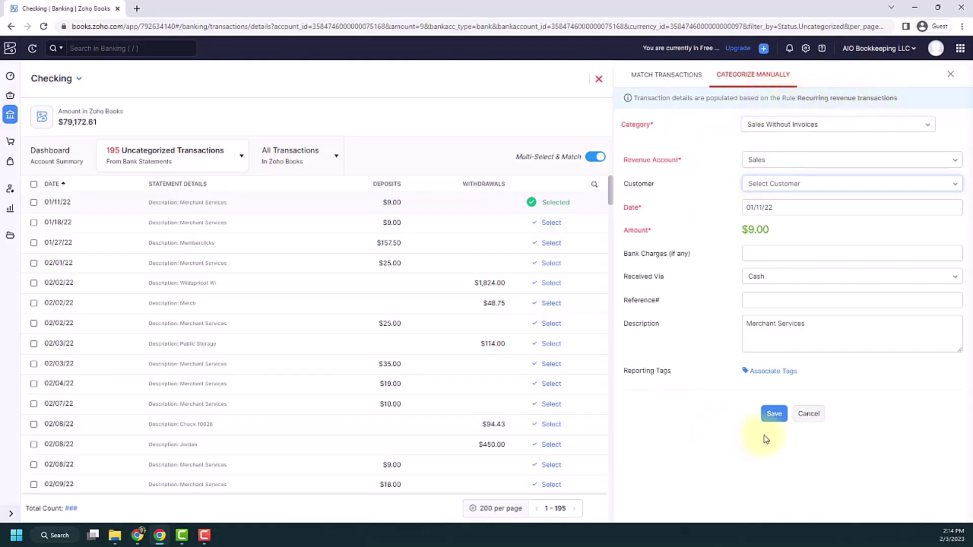
click(950, 77)
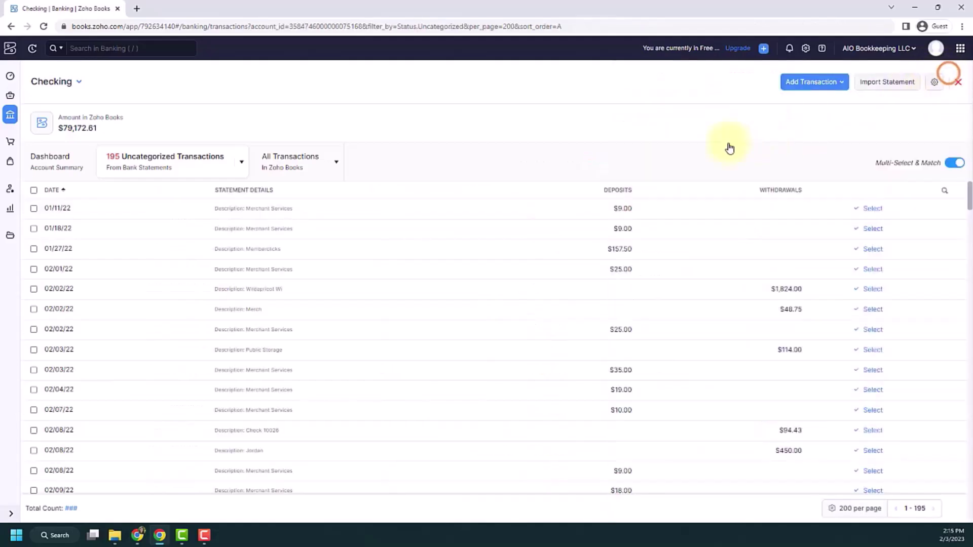
Filter the Checking transactions to show only rule-recognized ones.
click(242, 165)
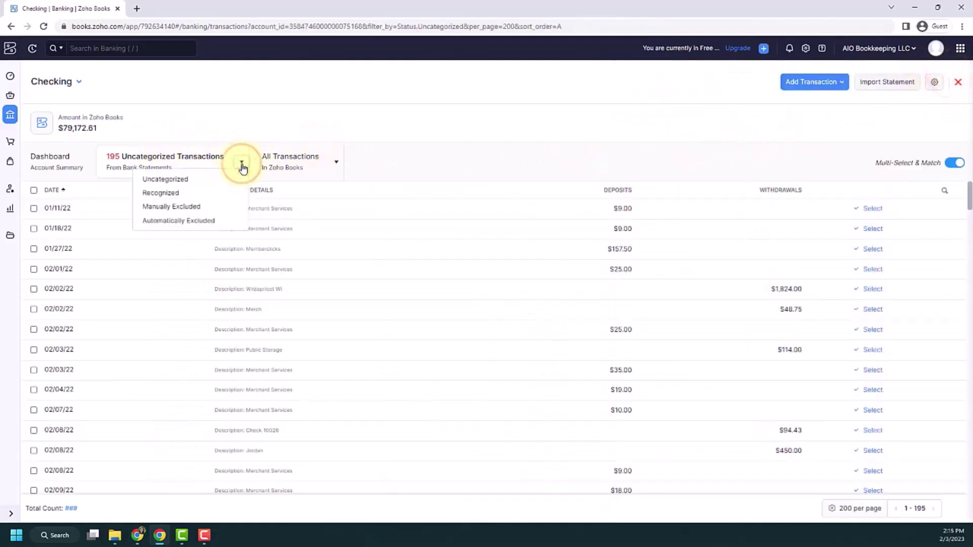
click(235, 194)
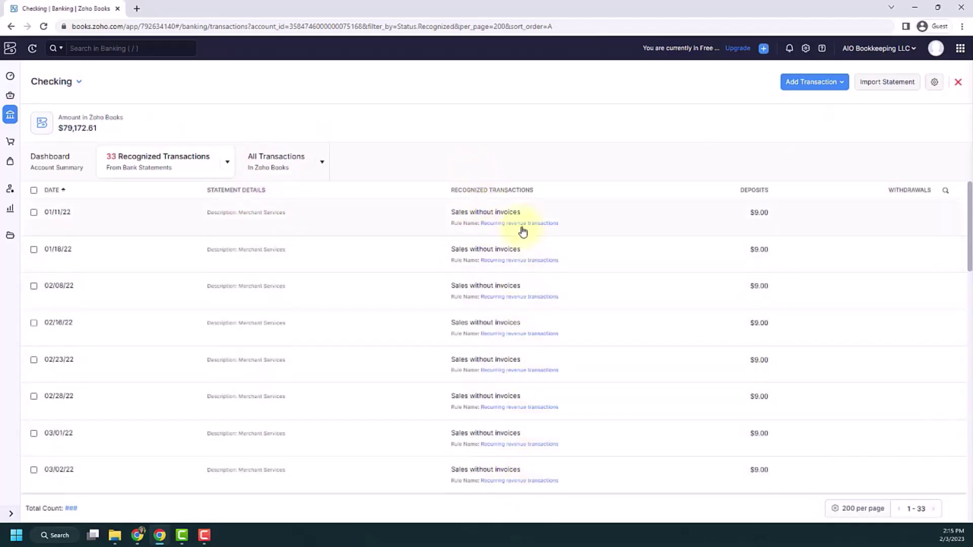
scroll(688, 380, down, 10)
scroll(689, 381, up, 10)
Bulk-categorize the 01/11, 01/18, 02/08 and 02/16/22 $9.00 deposits and confirm.
click(34, 212)
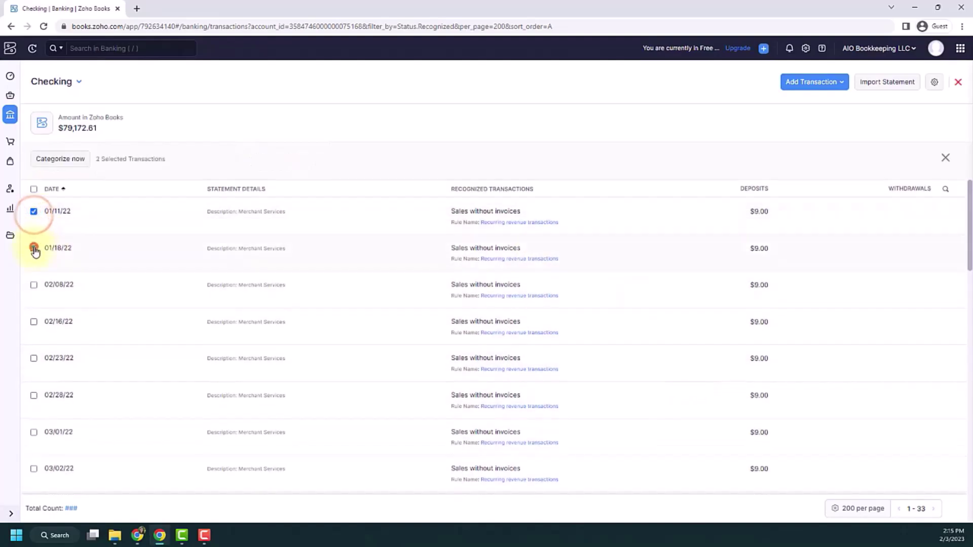
click(34, 249)
click(33, 285)
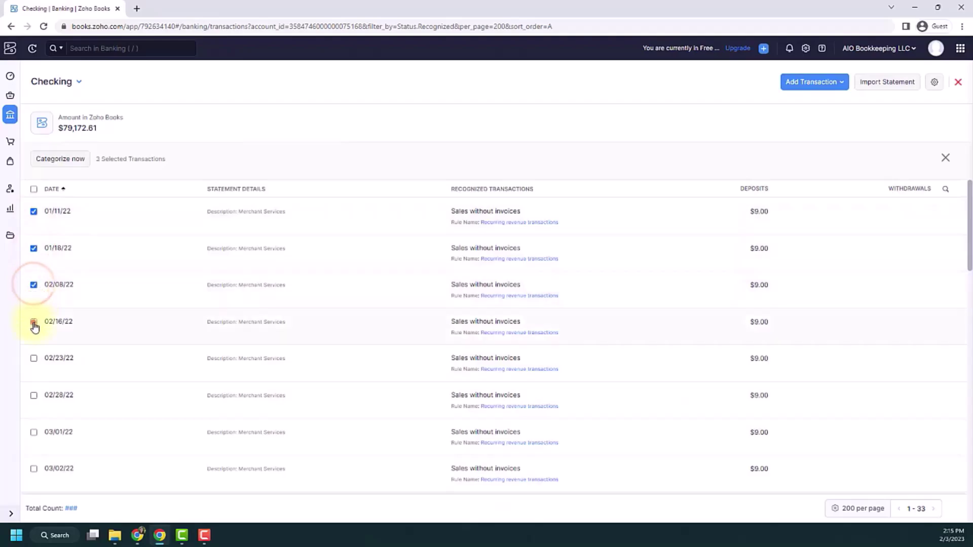
click(34, 323)
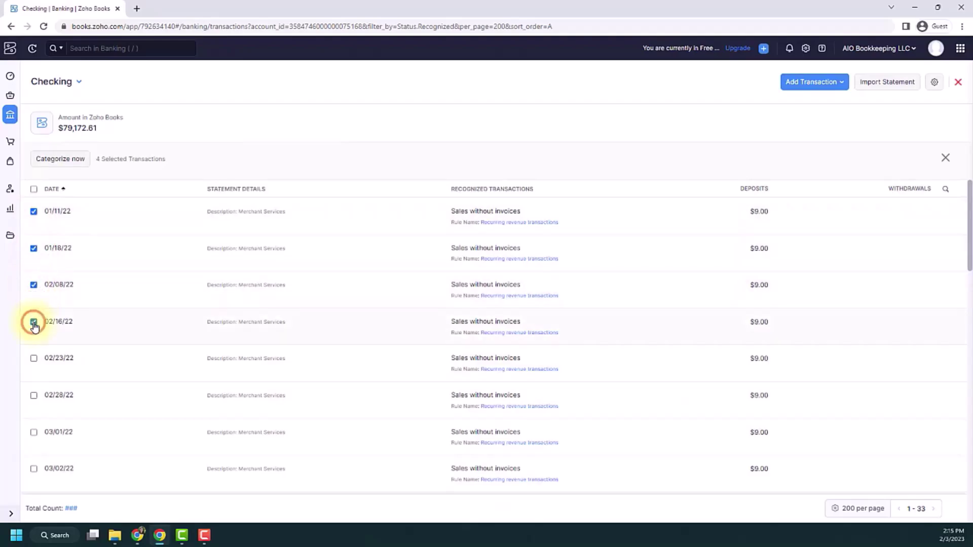
click(57, 161)
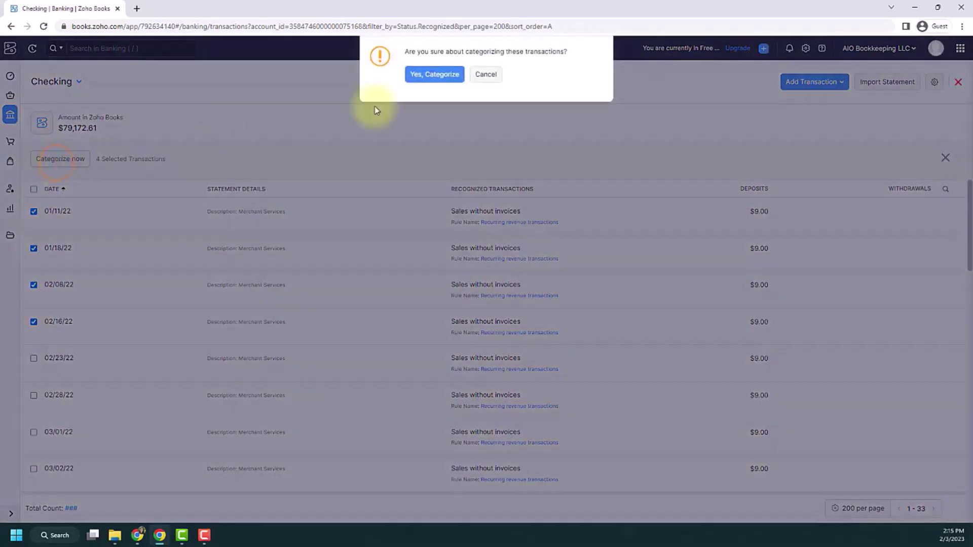
click(432, 76)
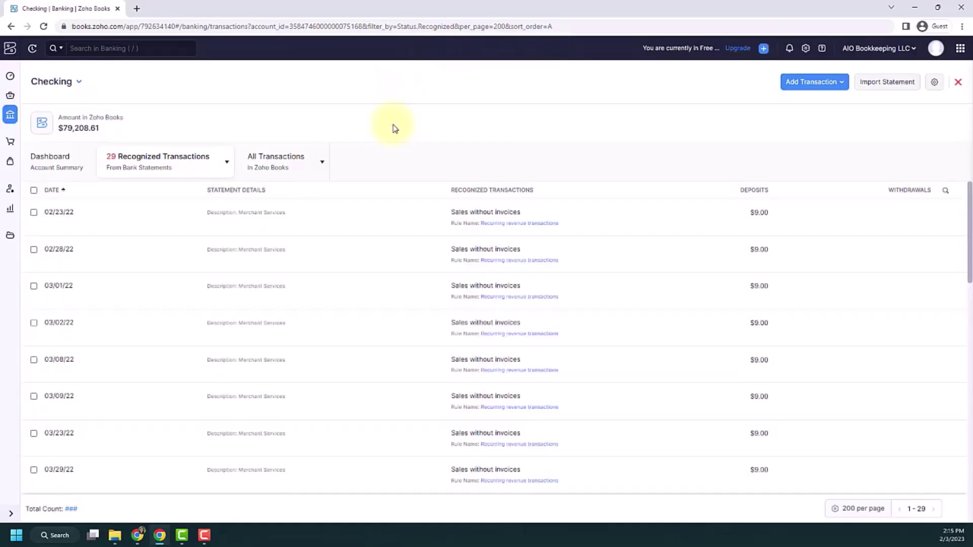
Switch back to Uncategorized to confirm 191 remain, then go to the Banking Overview.
click(227, 163)
click(201, 180)
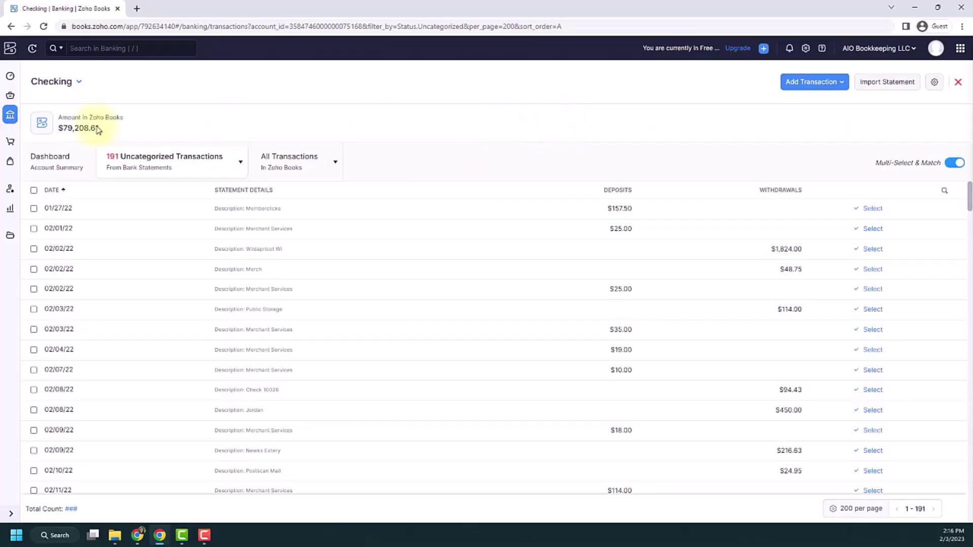
click(11, 115)
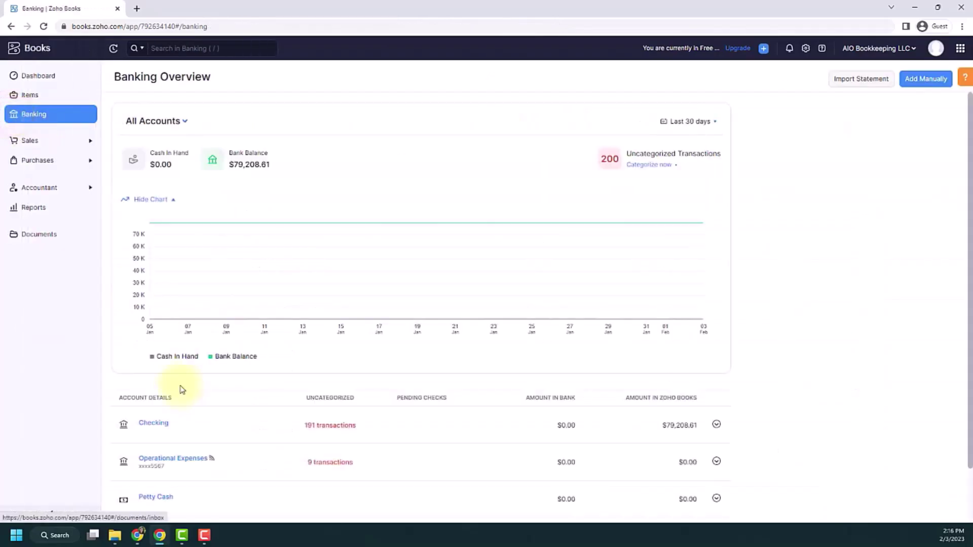
Inspect the Checking account's Recurring revenue transactions rule, then return to Checking transactions.
click(716, 426)
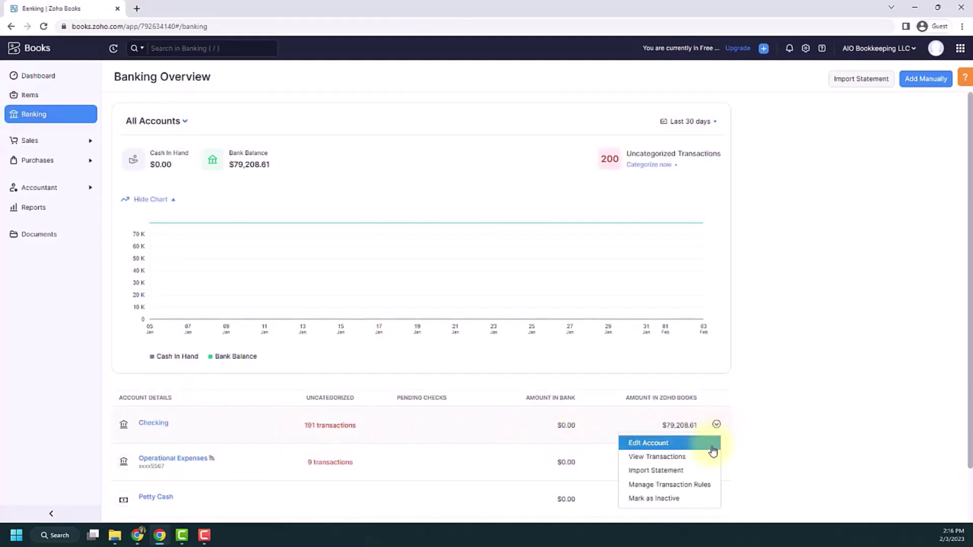
click(682, 485)
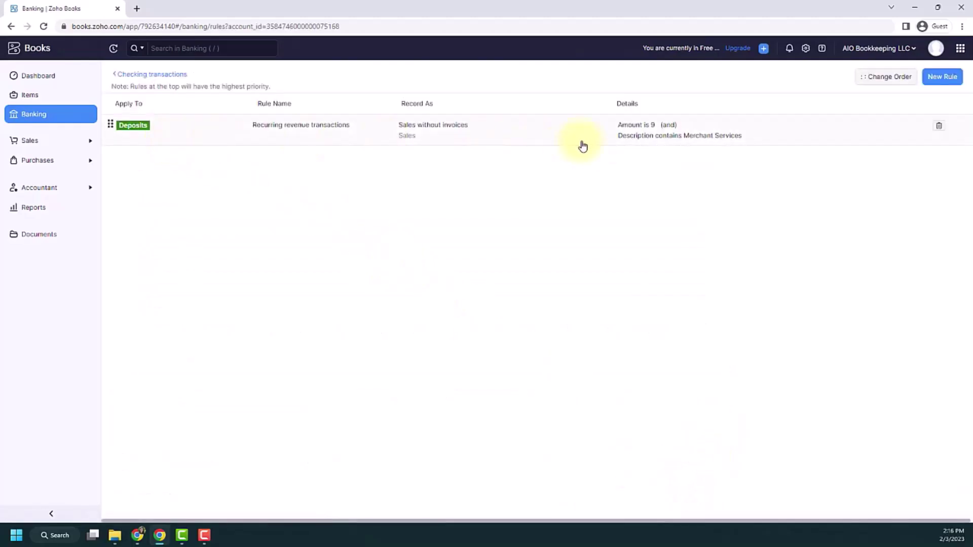
click(529, 133)
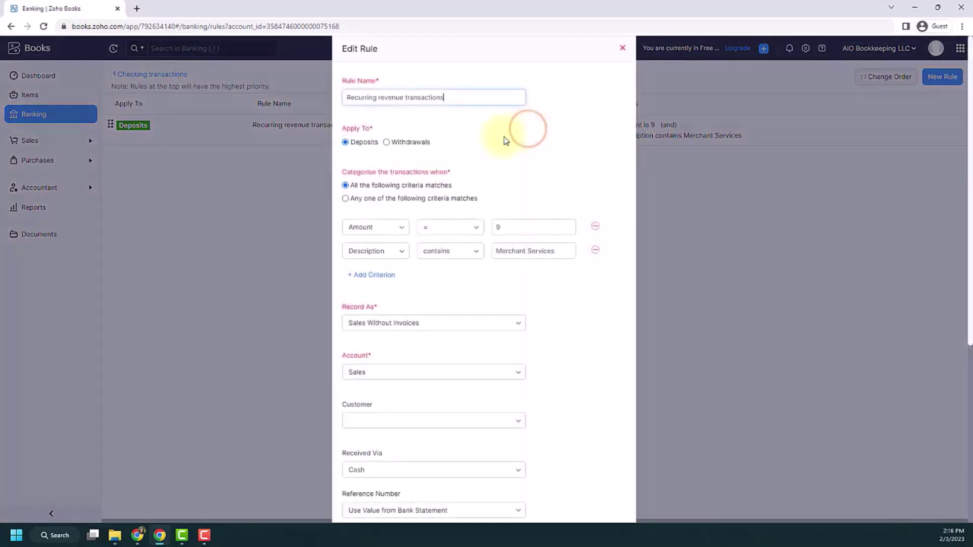
click(623, 48)
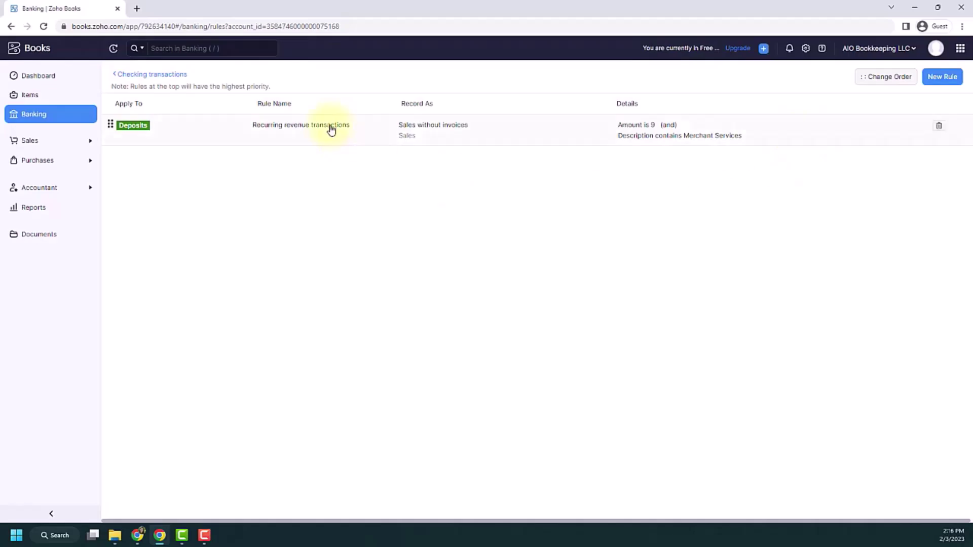
click(153, 76)
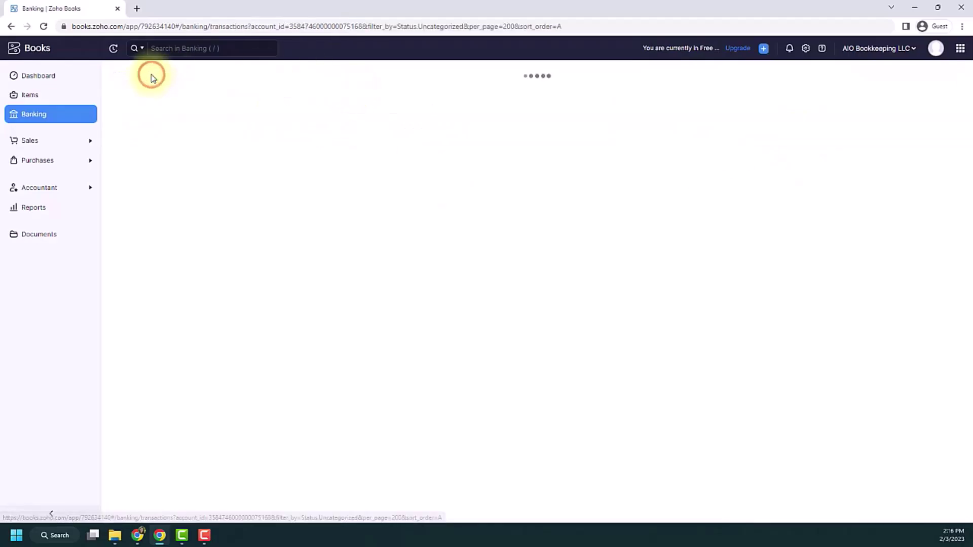